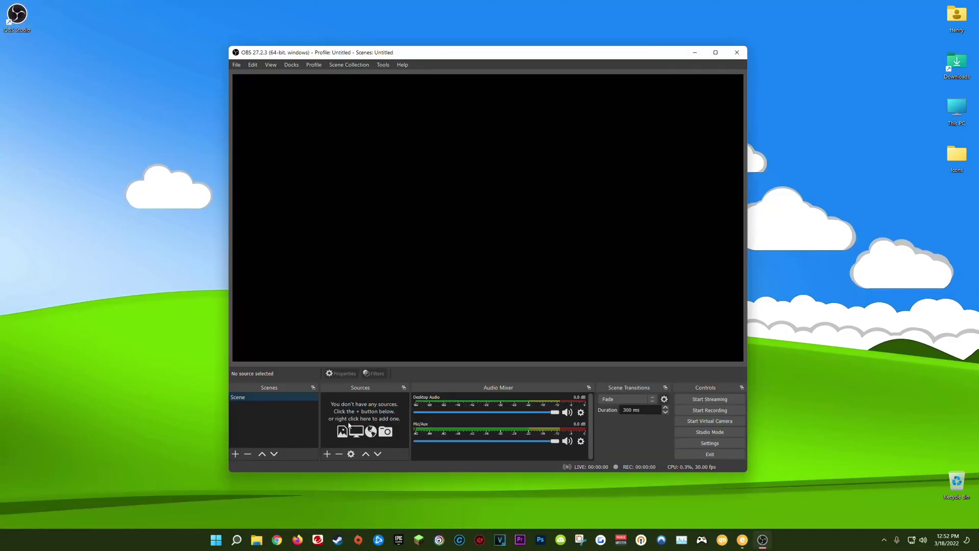
Add a browser source named 'Live Sub Count' and open its URL properties
right_click(360, 417)
mouse_move(388, 420)
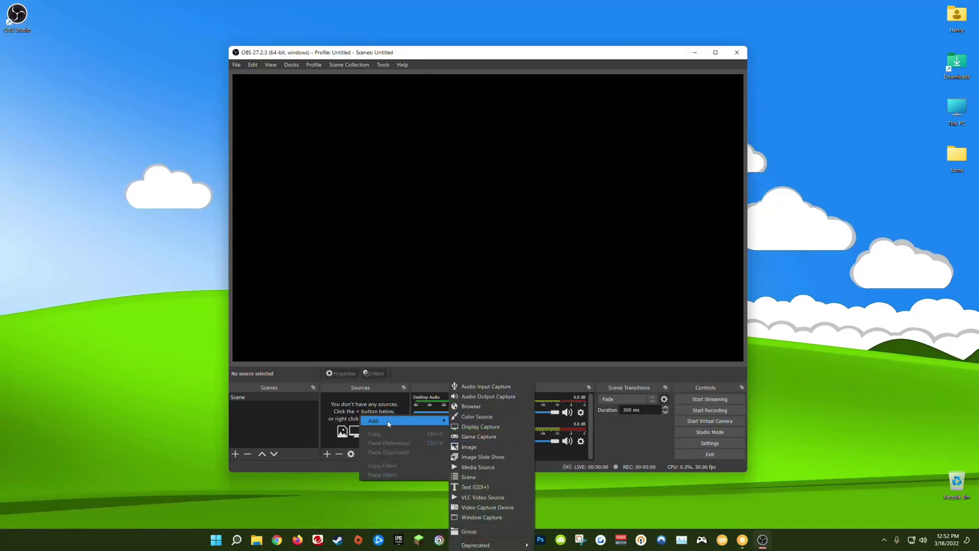
click(493, 412)
text(Live Sub Co)
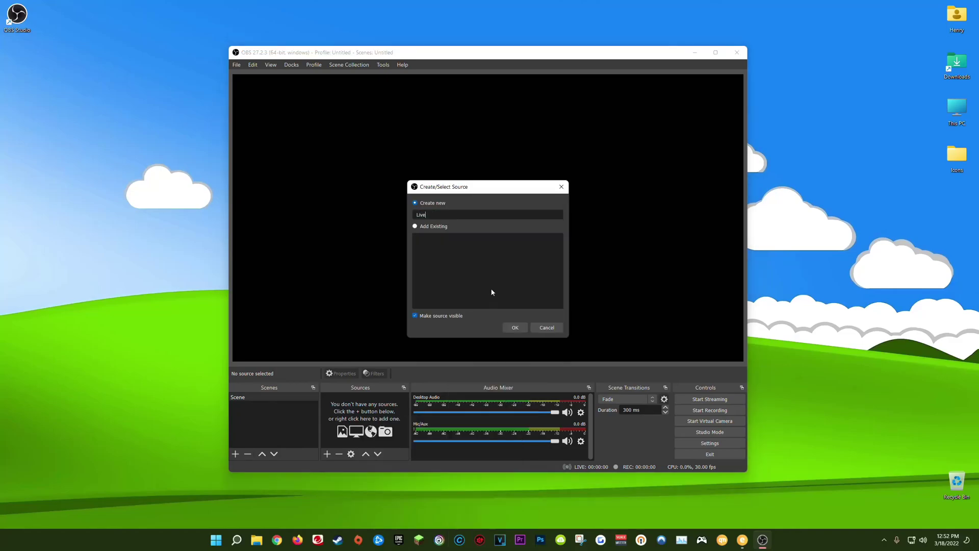
text(unt)
click(514, 327)
triple_click(378, 331)
click(488, 334)
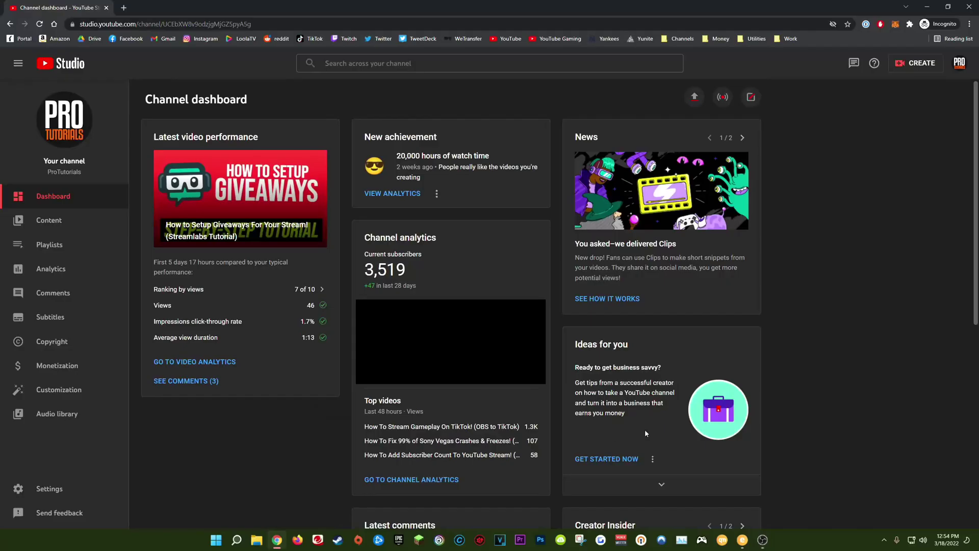
Open the full-page live subscriber count from YouTube Studio Analytics and copy its address
click(48, 271)
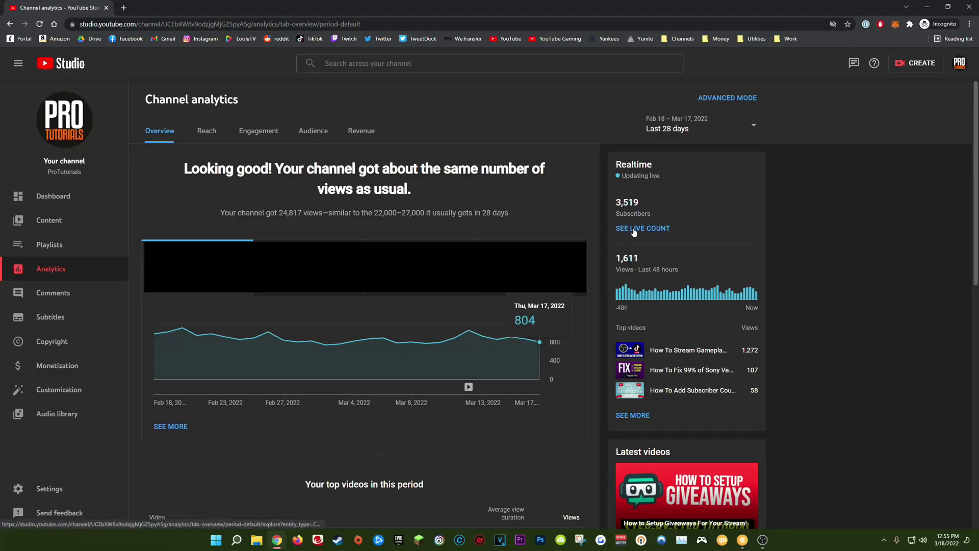
click(634, 230)
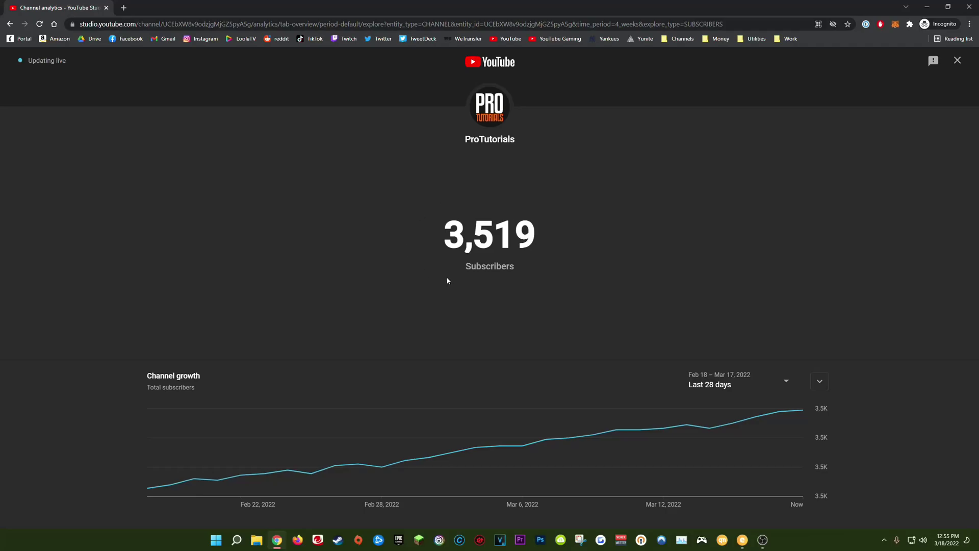
click(351, 24)
right_click(351, 24)
click(388, 78)
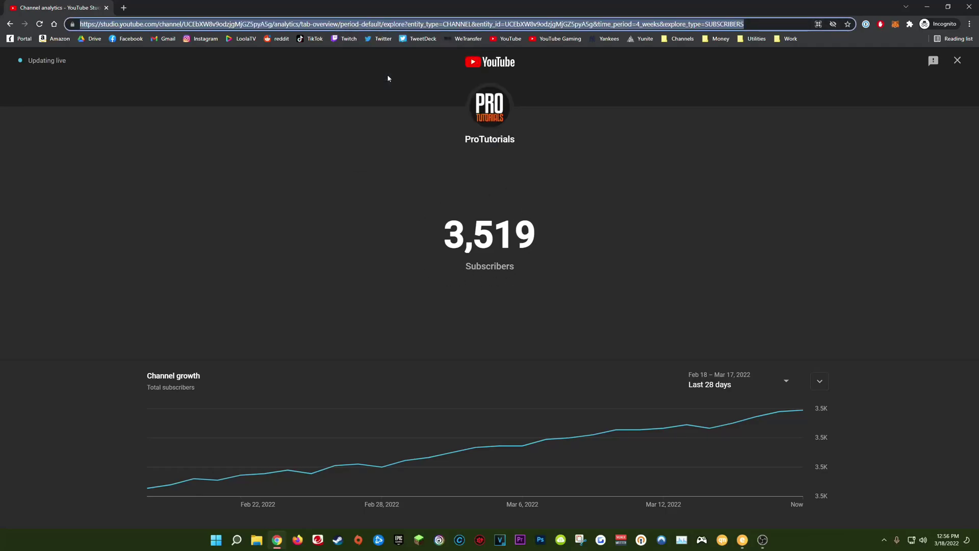
Paste the live count address into the source URL and set its size to 1920 by 1080
click(763, 540)
drag(456, 332, 371, 332)
key(ctrl+v)
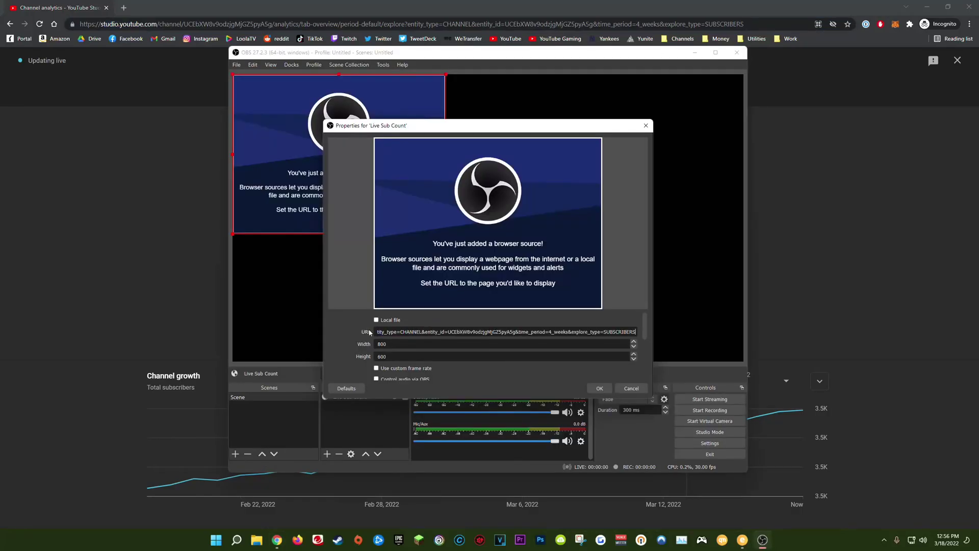
double_click(391, 346)
text(1920)
key(Tab)
text(1080)
click(600, 388)
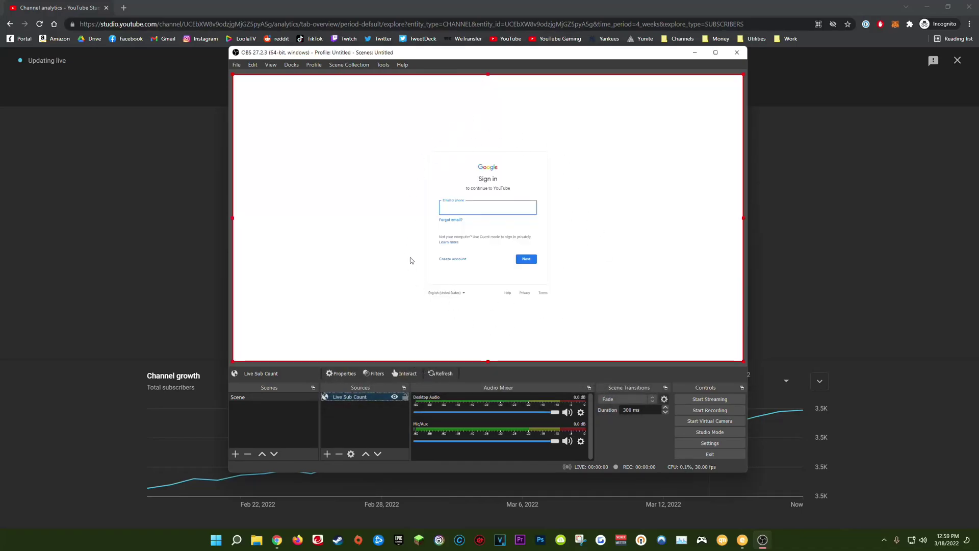
click(378, 422)
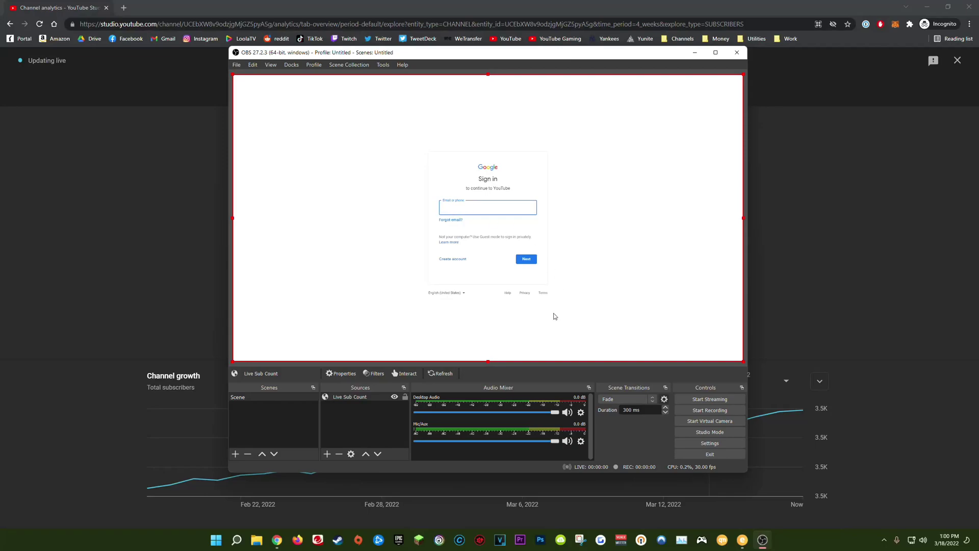
right_click(350, 400)
In the source's Interact window, sign in with the Google account email and password
click(371, 376)
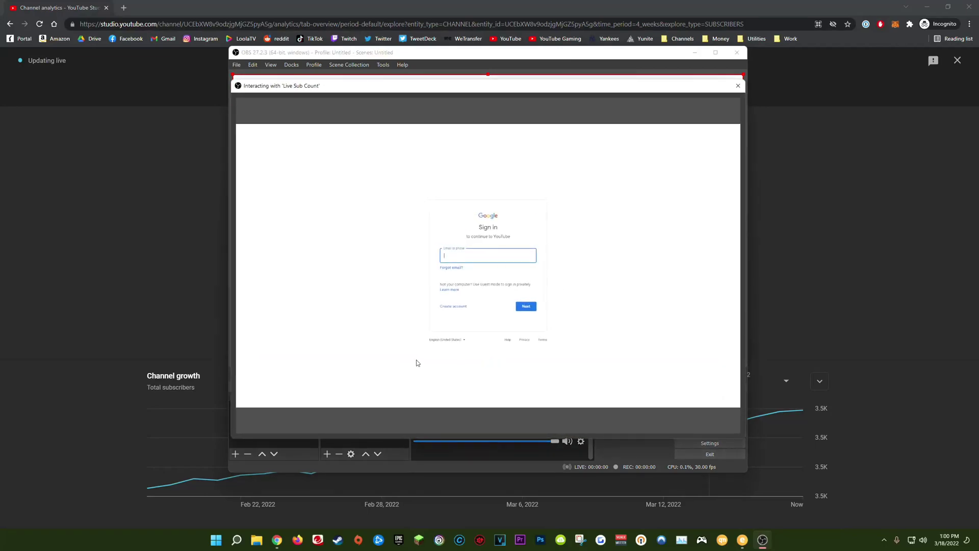
text(asdhgbhsajbdghjbasd)
key(BackSpace)
key(BackSpace)
key(BackSpace)
key(BackSpace)
key(BackSpace)
key(BackSpace)
key(BackSpace)
key(BackSpace)
key(BackSpace)
key(BackSpace)
key(BackSpace)
key(BackSpace)
key(BackSpace)
key(BackSpace)
key(BackSpace)
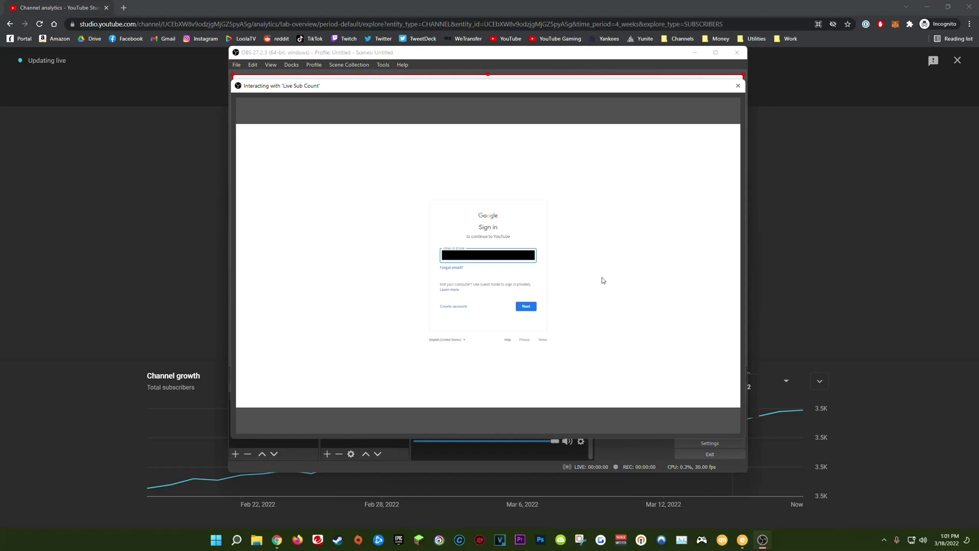
key(Return)
text(****************)
click(525, 294)
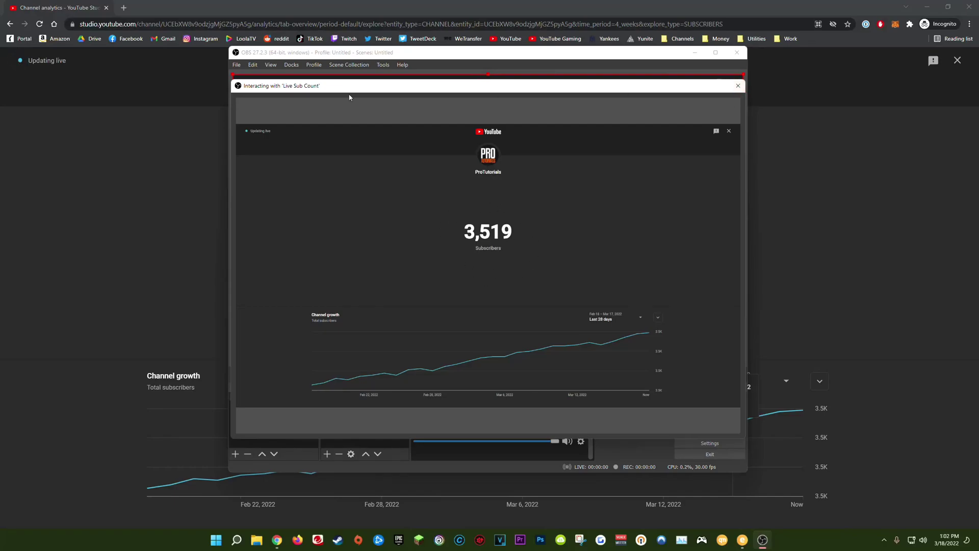
Crop the source's bottom and left edges down to the 3,519 count box
click(738, 86)
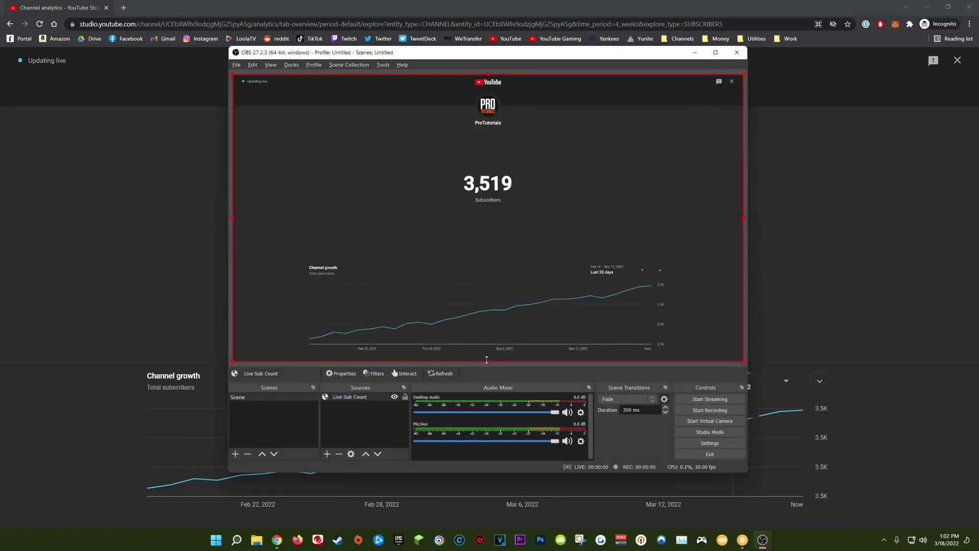
drag(488, 361, 499, 198)
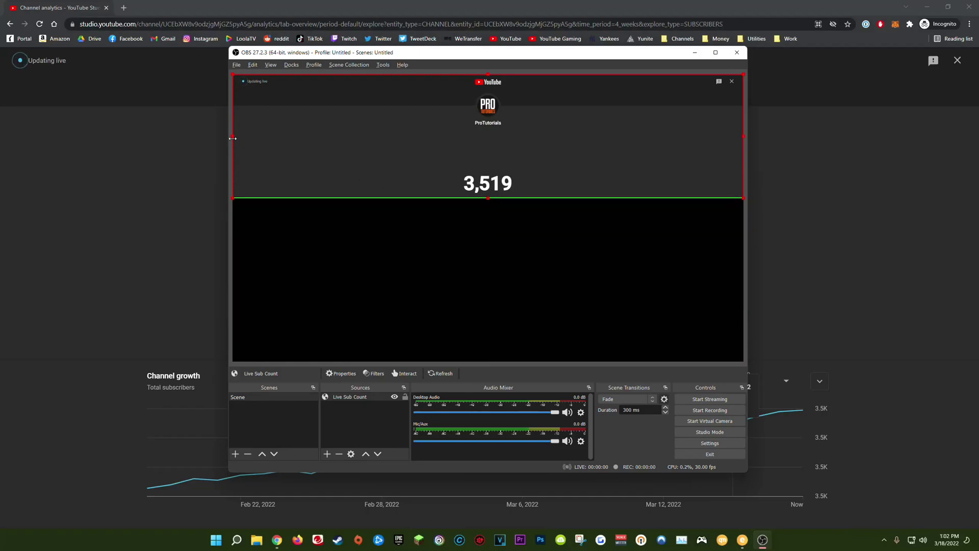
drag(233, 136, 562, 232)
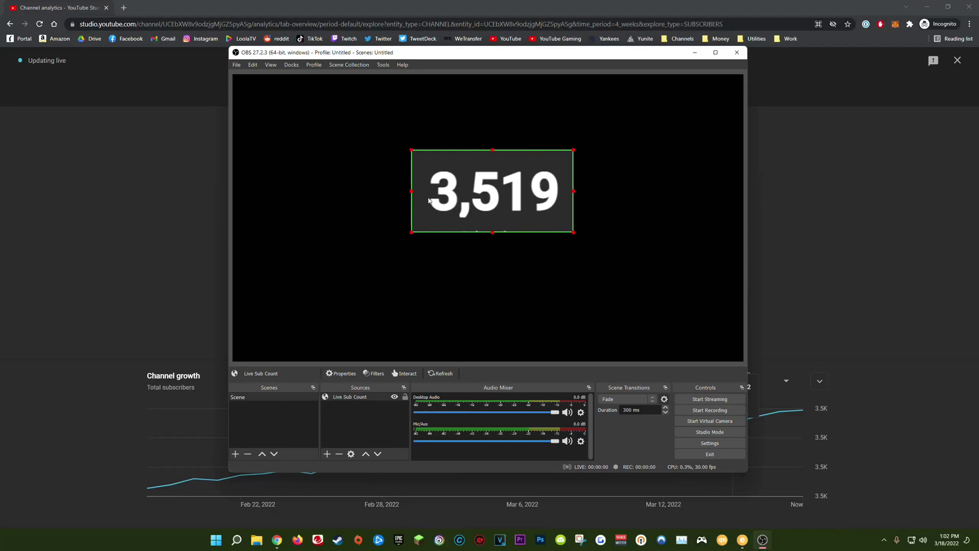
drag(411, 192, 415, 192)
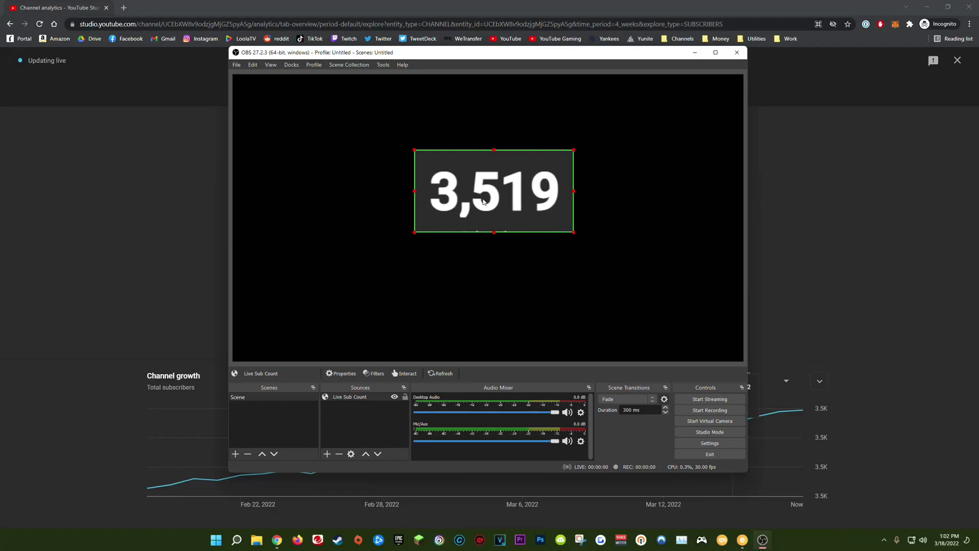
drag(495, 234, 495, 230)
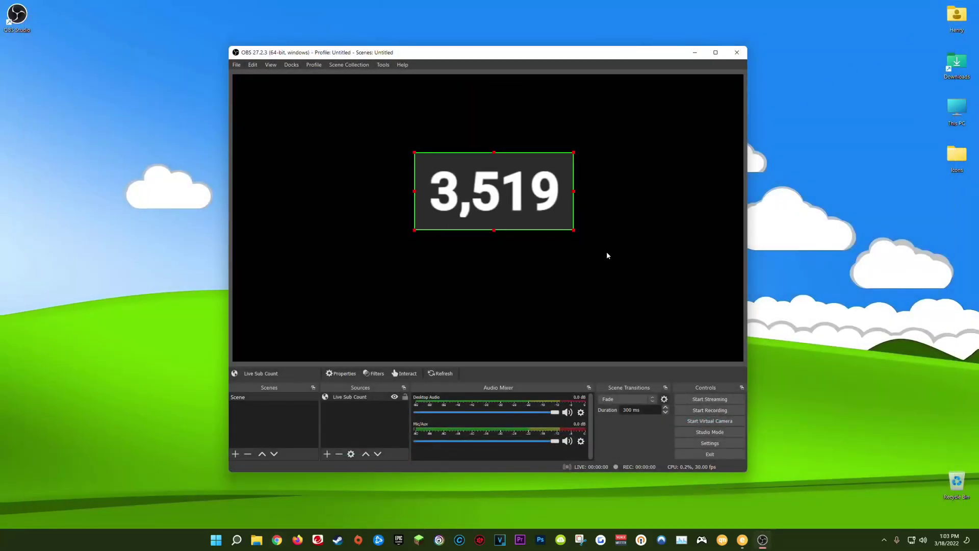
Move and resize the count box, then restart OBS and reselect Live Sub Count
drag(508, 203, 486, 209)
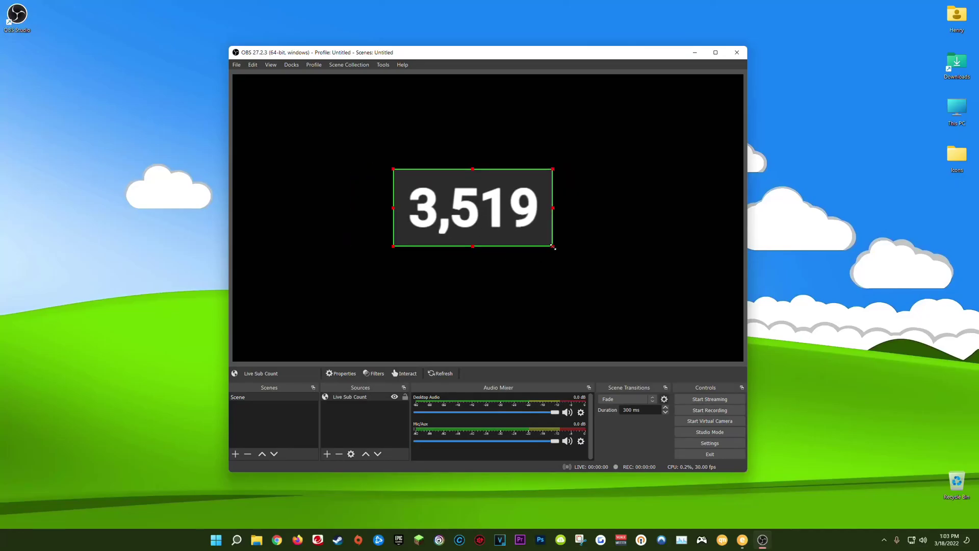
mouse_move(554, 248)
mouse_down()
mouse_move(509, 224)
mouse_move(545, 245)
mouse_up()
click(736, 52)
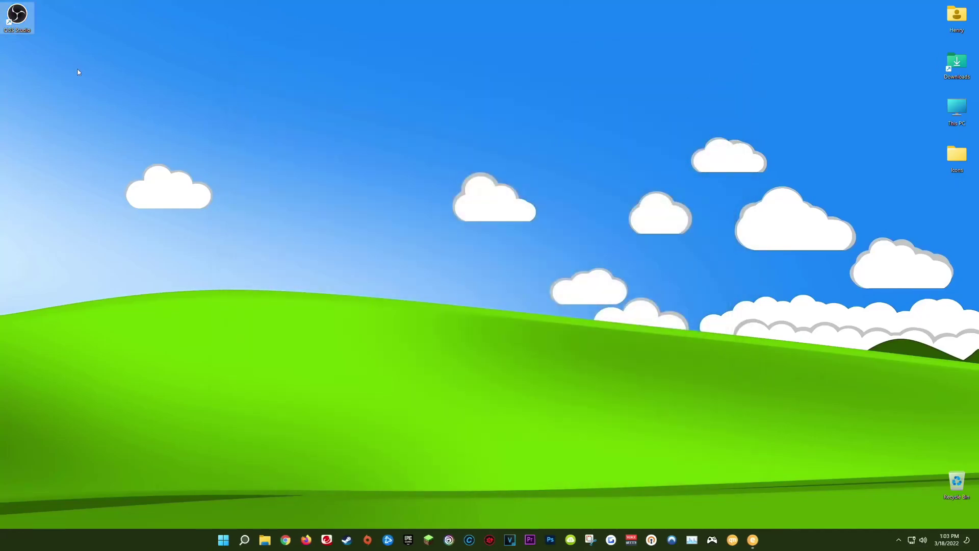
double_click(17, 16)
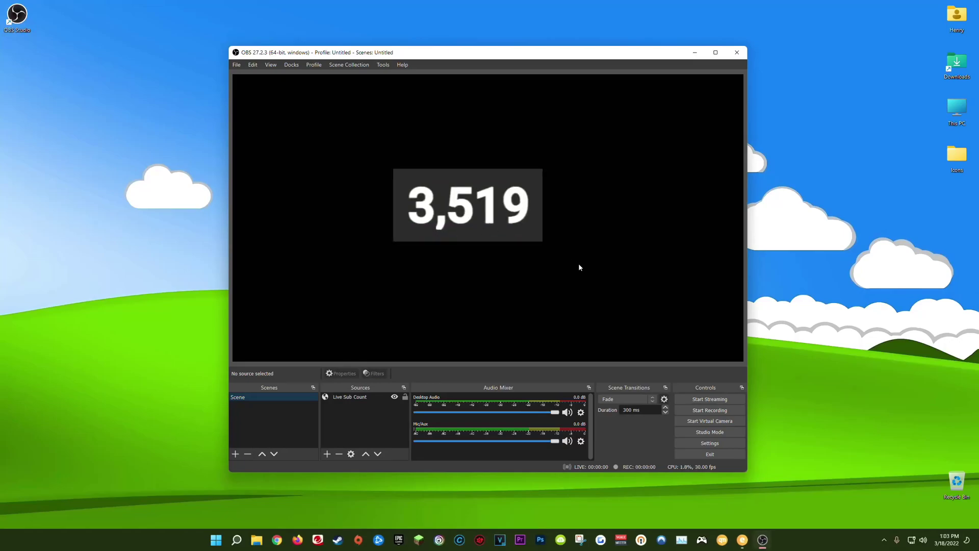
click(533, 220)
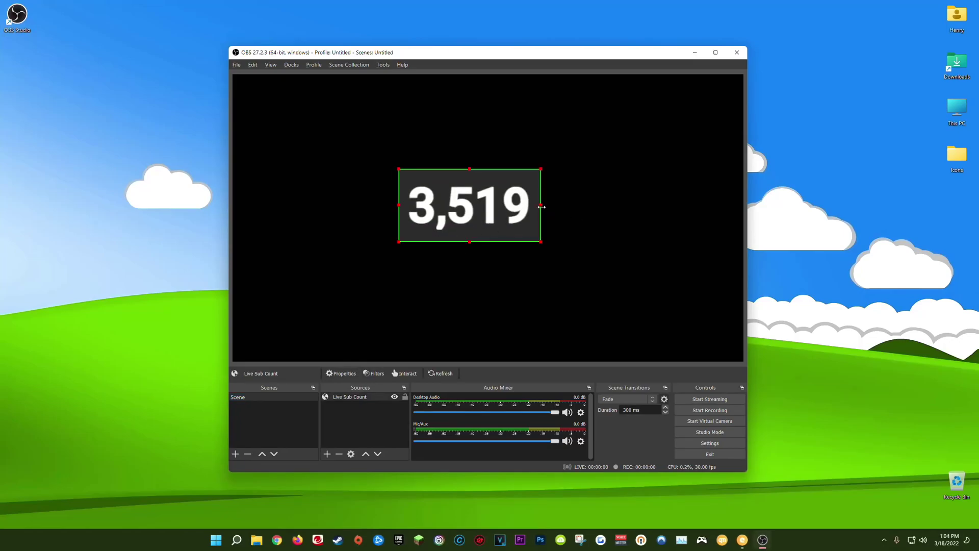
Extend the count box's left and right edges outward, then nudge it slightly left
drag(541, 206, 571, 203)
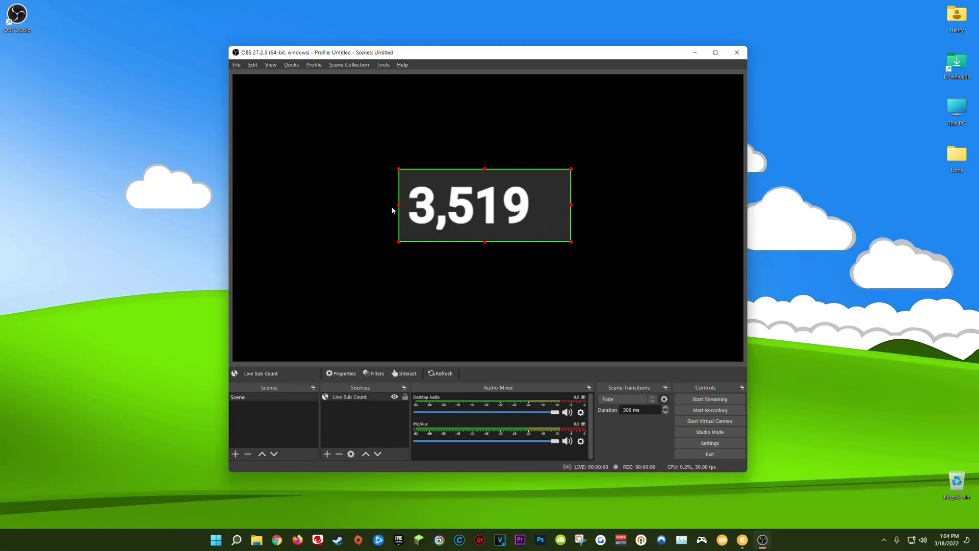
drag(398, 205, 364, 202)
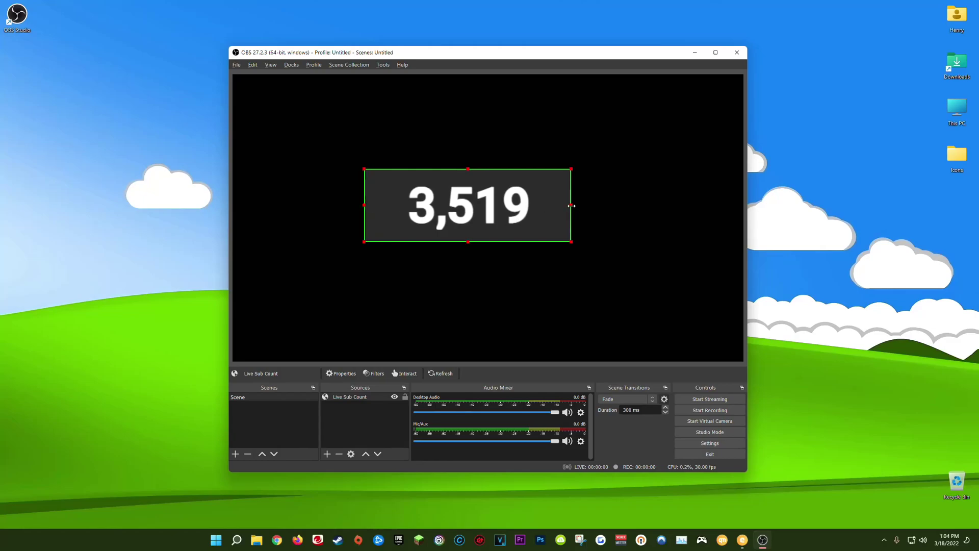
drag(571, 204, 576, 204)
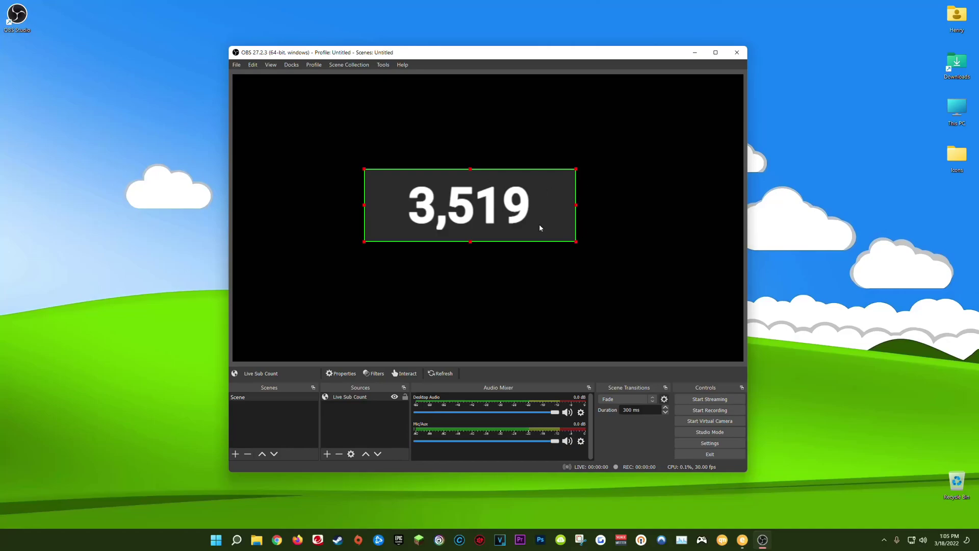
key(Left)
key(Left)
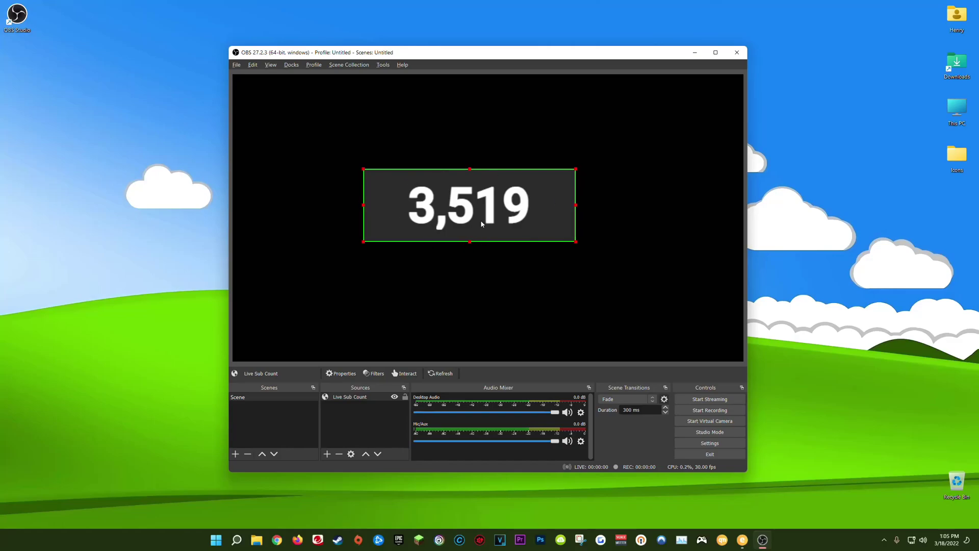